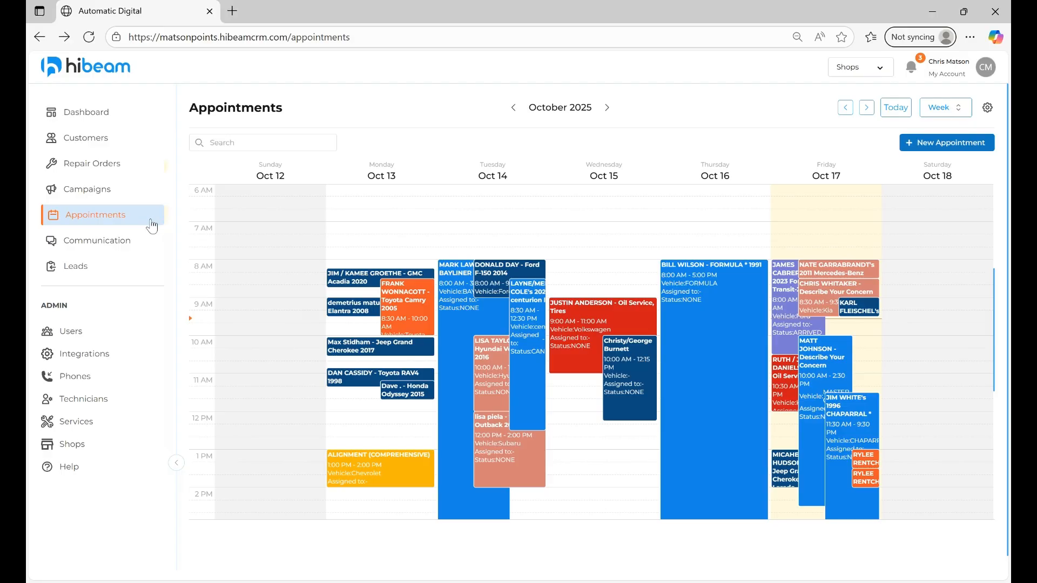
- Open the appointment booking setup and select the shop Matson Point S Tire & Auto Repair
{"action": "left_click", "coordinate": [985, 107]}
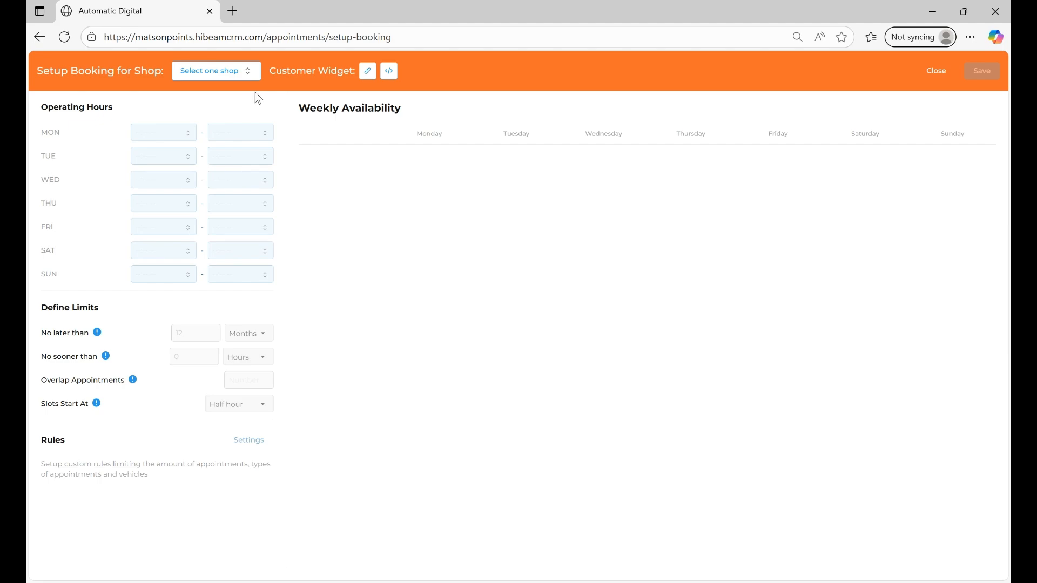
{"action": "left_click", "coordinate": [250, 71]}
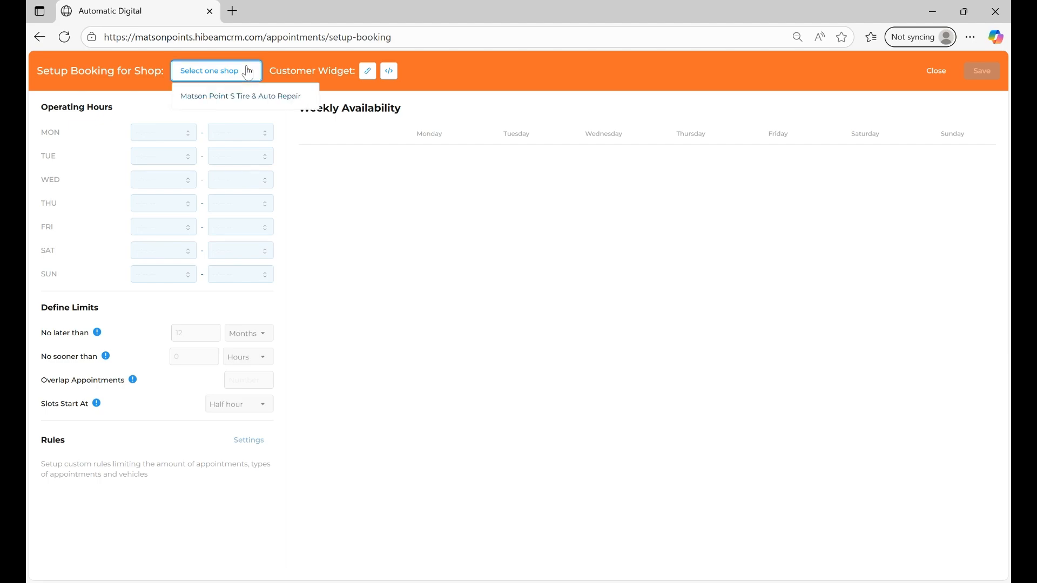
{"action": "left_click", "coordinate": [220, 97]}
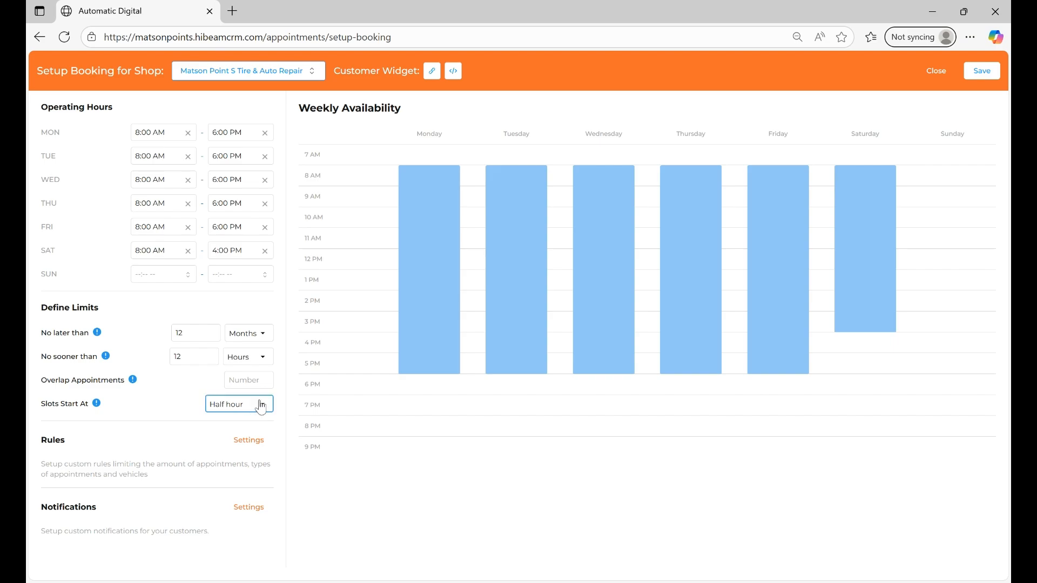
{"action": "left_click", "coordinate": [172, 414]}
- Open the booking rules and review the drop-off, pickup and waiter warning messages
{"action": "left_click", "coordinate": [252, 442]}
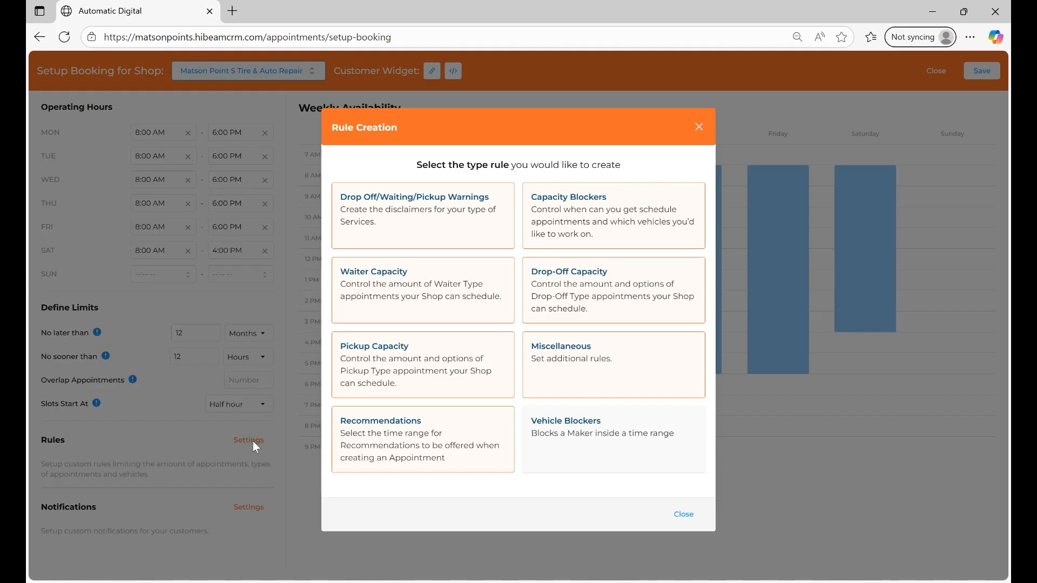
{"action": "left_click", "coordinate": [466, 228]}
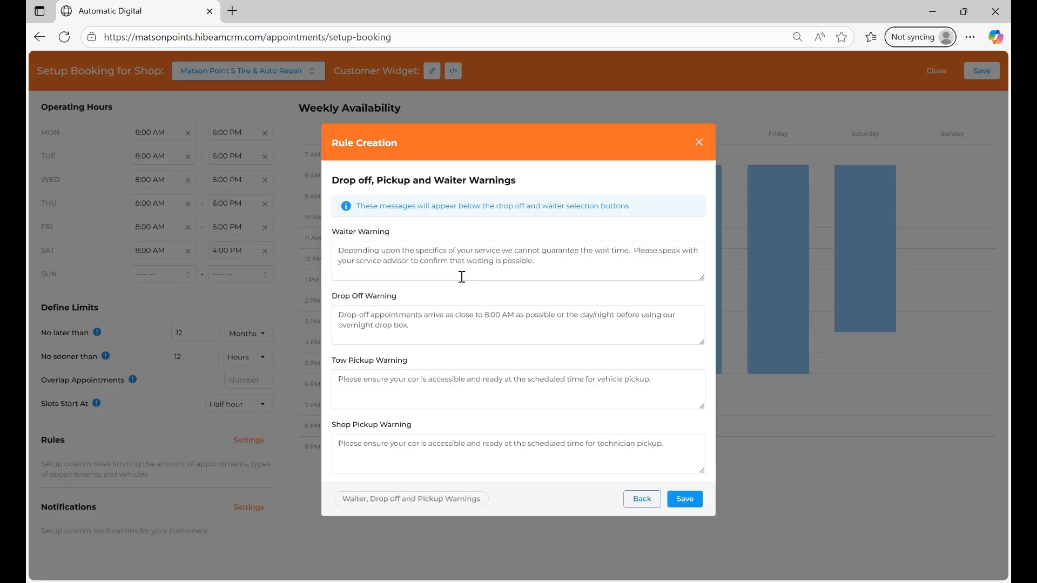
{"action": "left_click", "coordinate": [637, 502]}
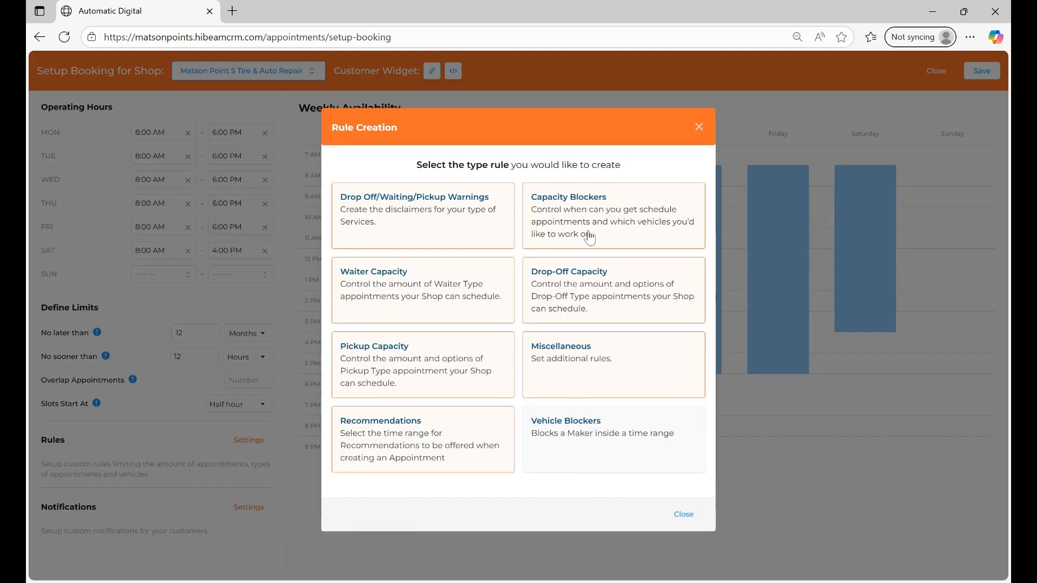
- Examine the Schedule Blocker rule under Capacity Blockers, including its date range and appointment type options
{"action": "left_click", "coordinate": [595, 215]}
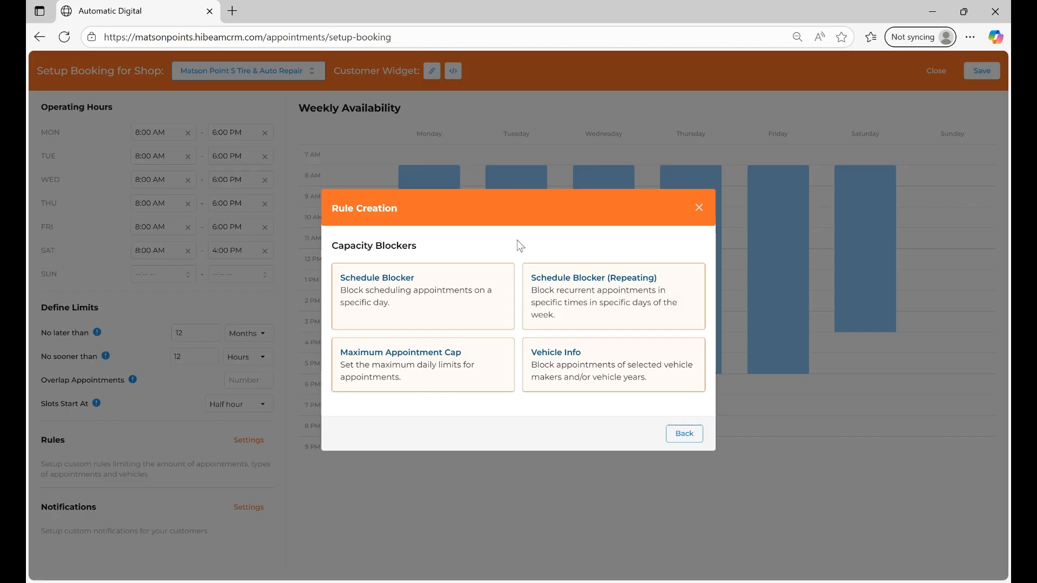
{"action": "left_click", "coordinate": [442, 301]}
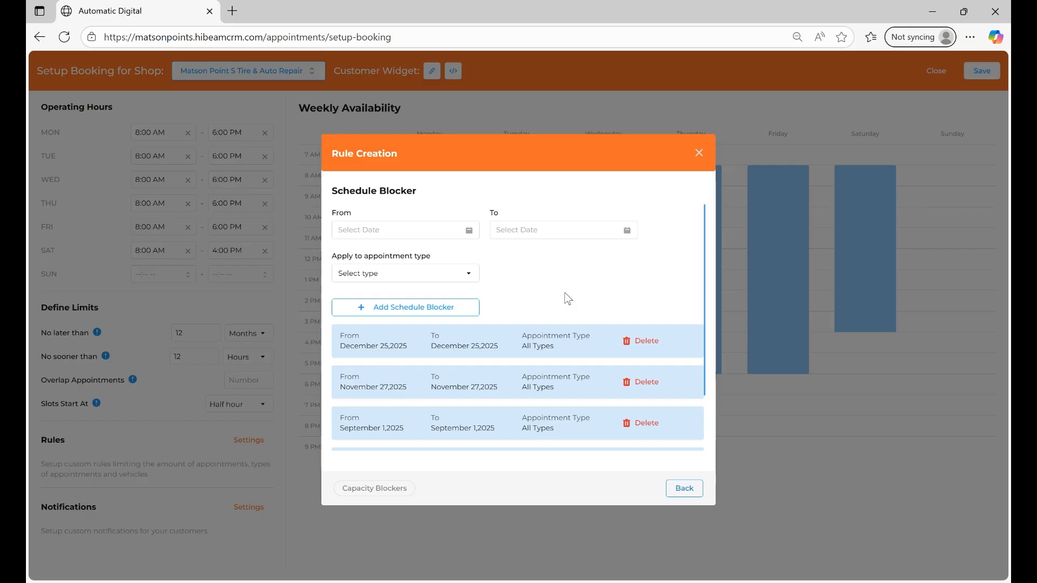
{"action": "left_click", "coordinate": [468, 282]}
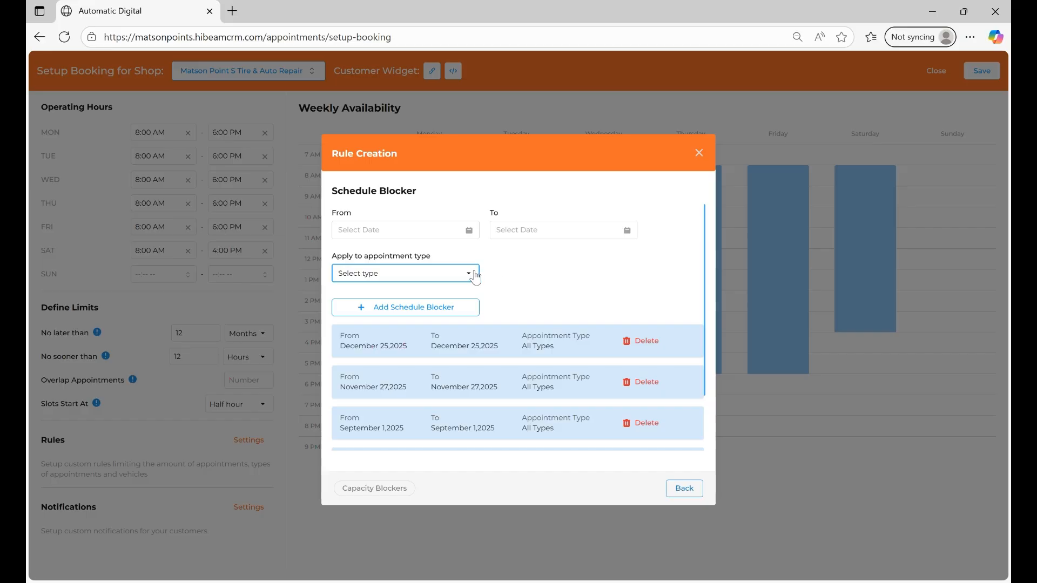
{"action": "left_click", "coordinate": [597, 277]}
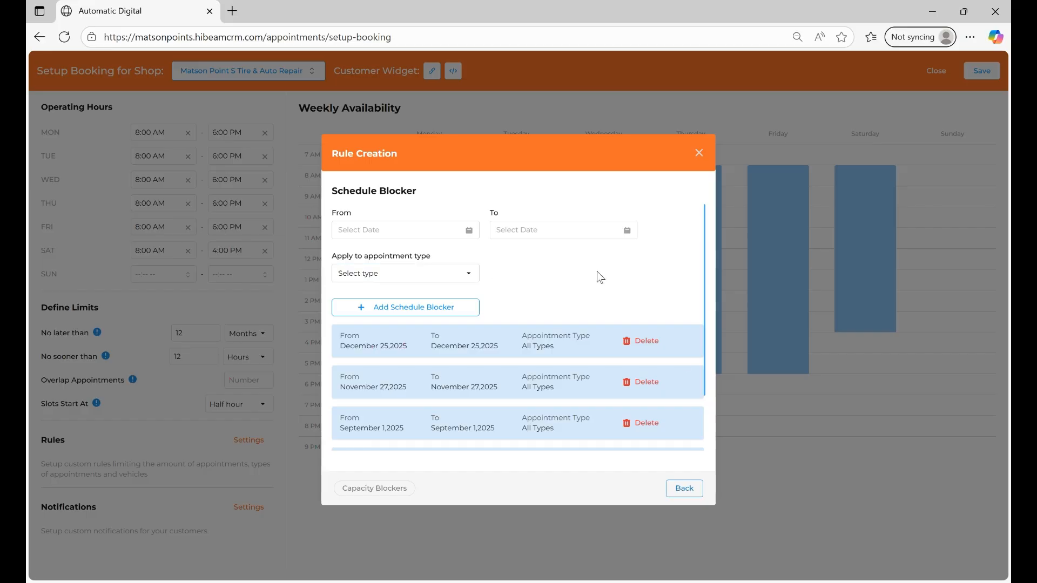
{"action": "left_click", "coordinate": [681, 488]}
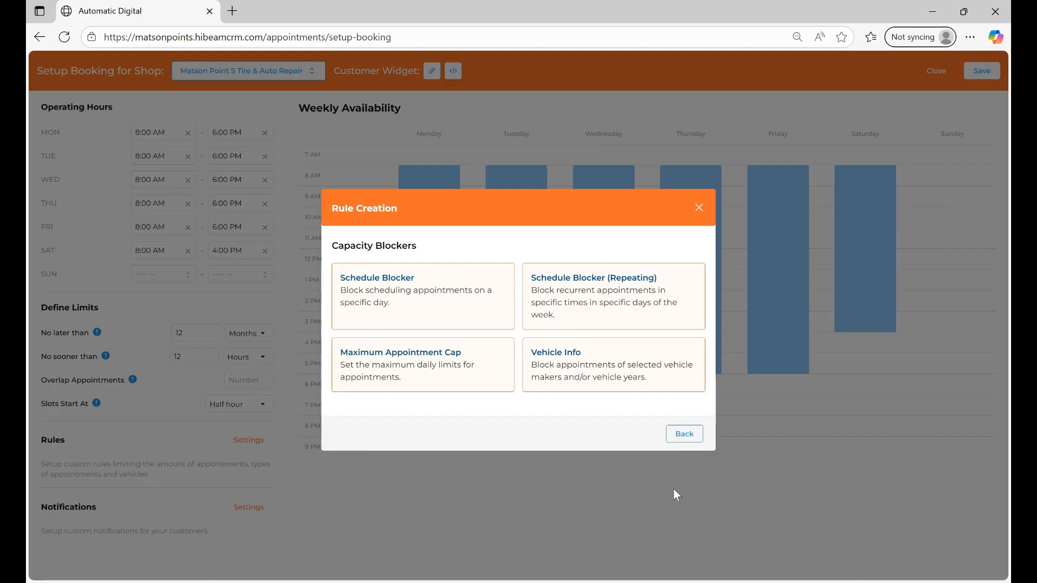
- Review the repeating schedule blocker's weekday settings and its existing blocked times
{"action": "left_click", "coordinate": [593, 292]}
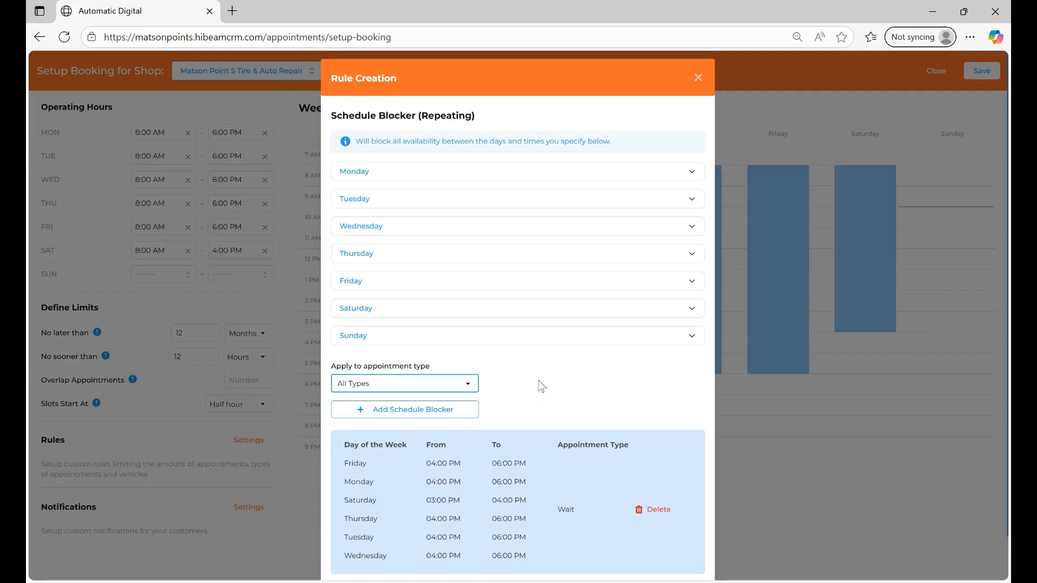
{"action": "scroll", "coordinate": [541, 380], "scroll_direction": "down", "scroll_amount": 1}
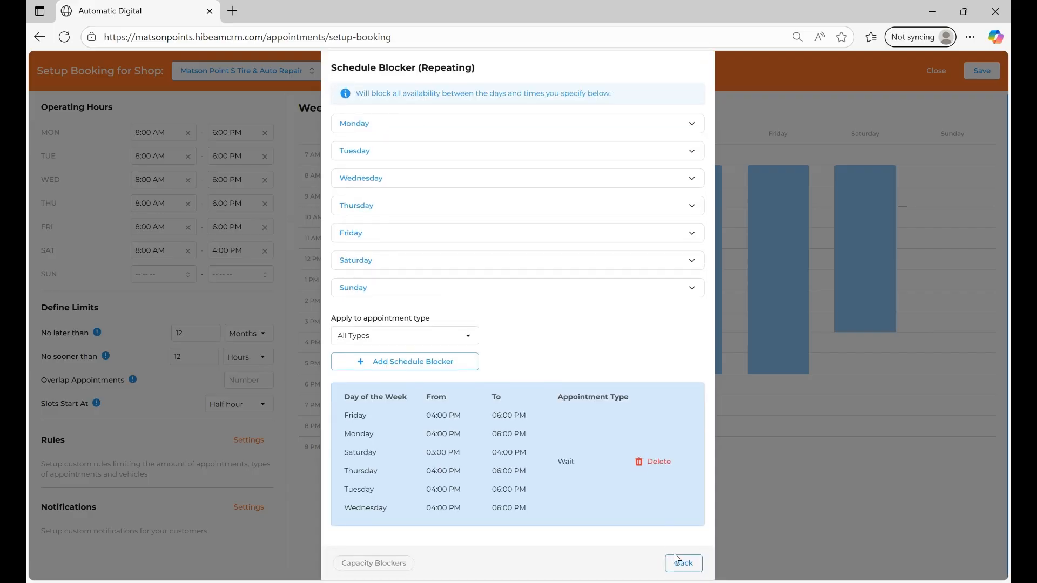
{"action": "left_click", "coordinate": [683, 567]}
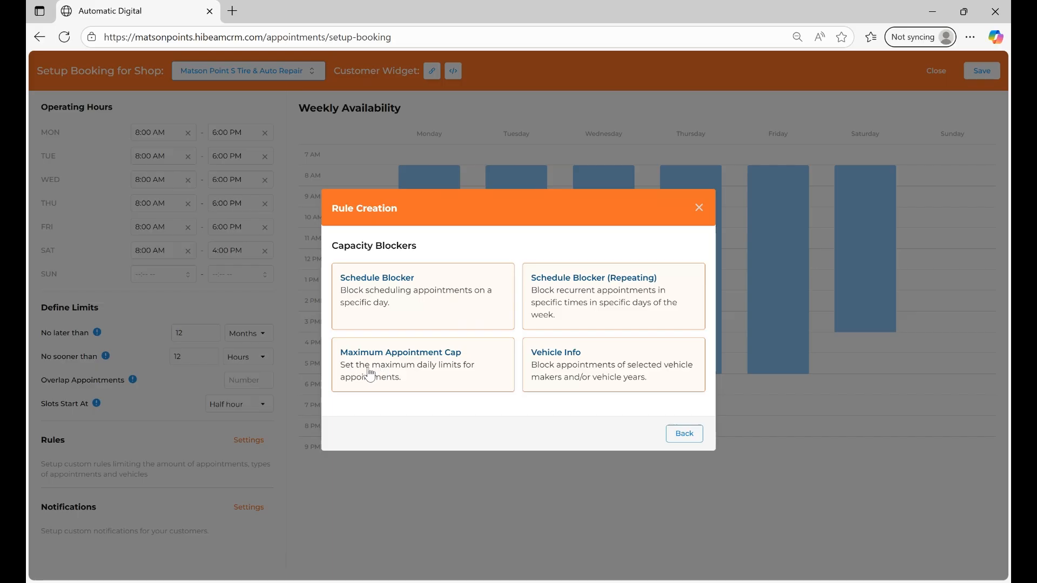
- Review the Maximum Appointment Cap rule, including its appointment type choices and saved daily limits
{"action": "left_click", "coordinate": [444, 372]}
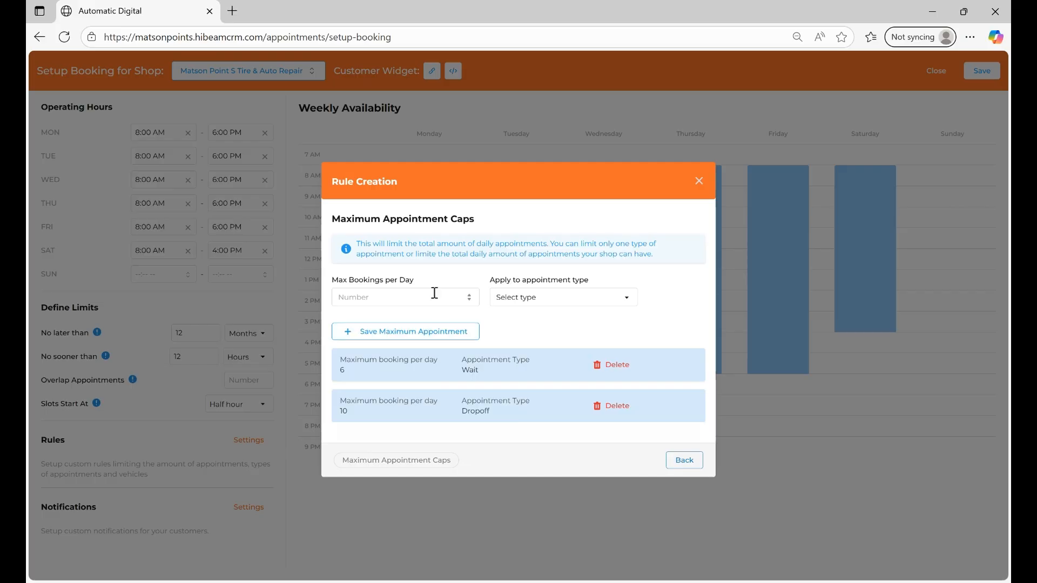
{"action": "left_click", "coordinate": [577, 299]}
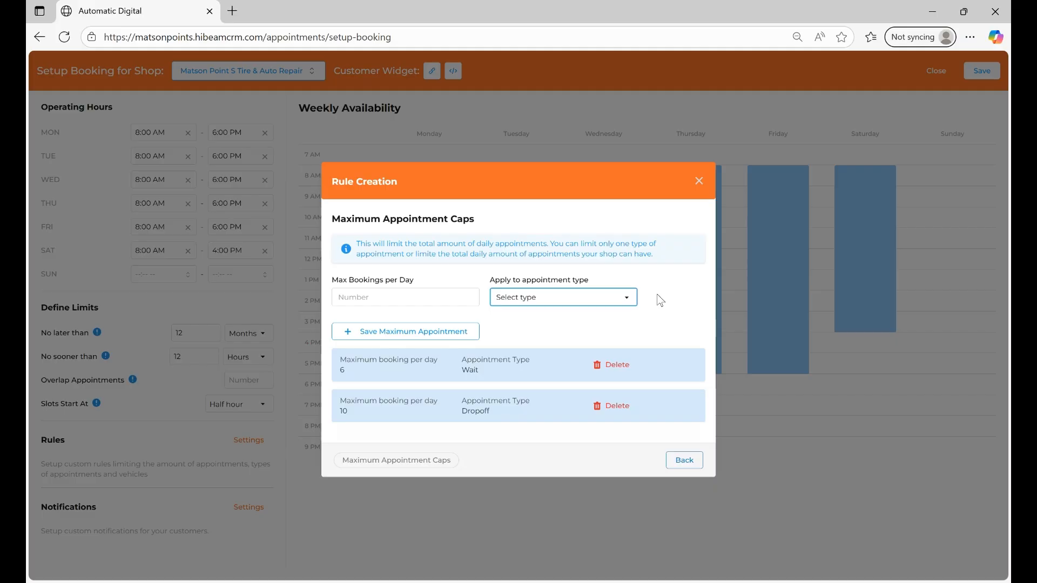
{"action": "left_click", "coordinate": [665, 308]}
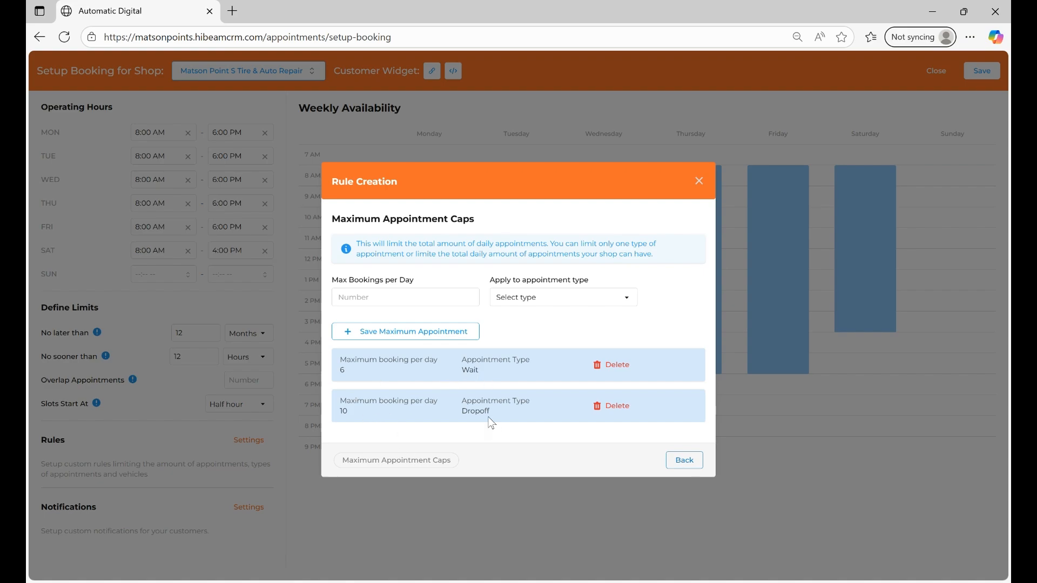
{"action": "left_click", "coordinate": [684, 461]}
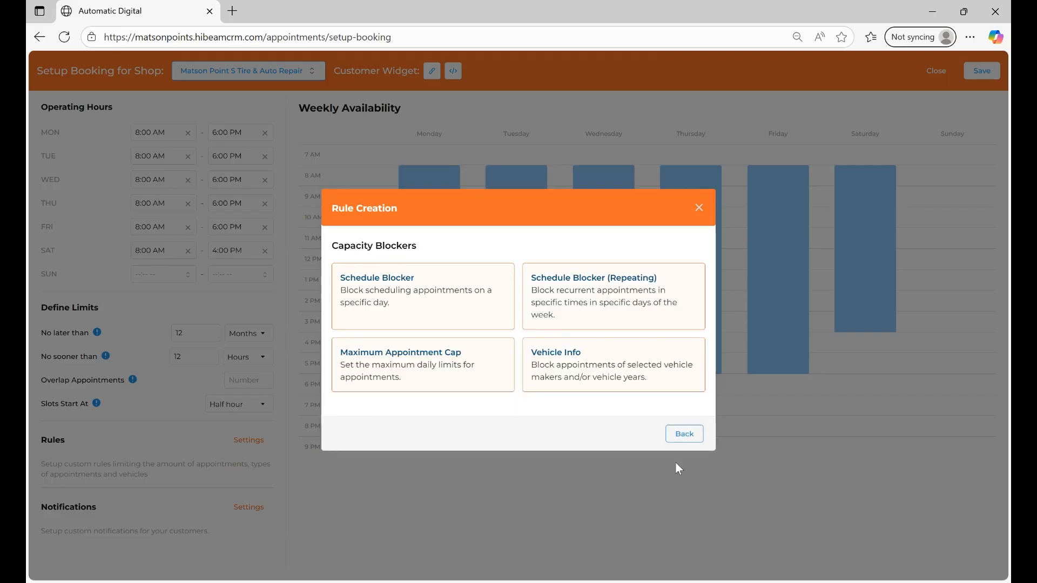
- Review the Vehicle Info limits on years, makes and vehicle counts, and return to the list of rule types
{"action": "left_click", "coordinate": [581, 380]}
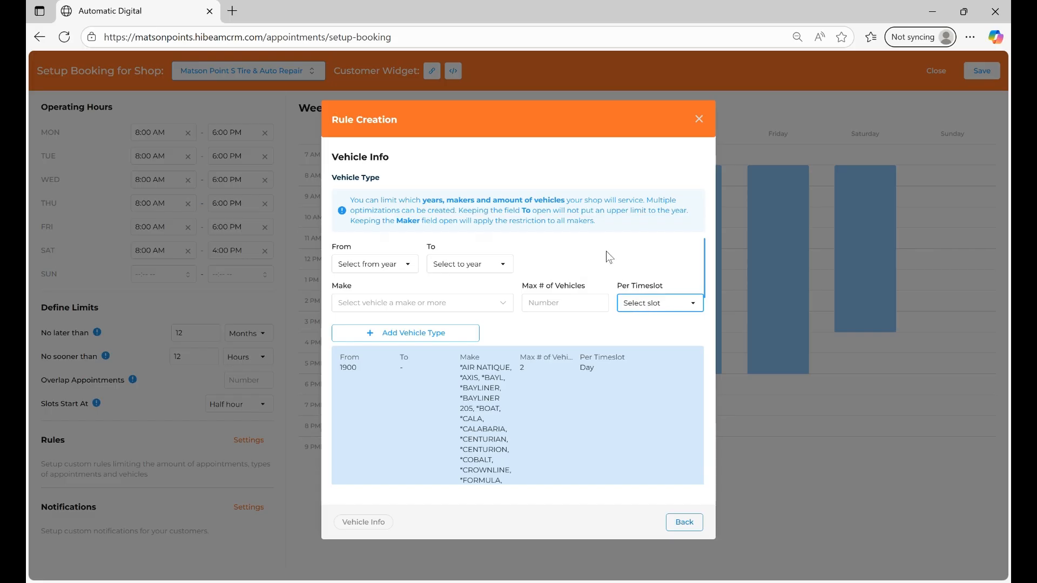
{"action": "left_click", "coordinate": [685, 522]}
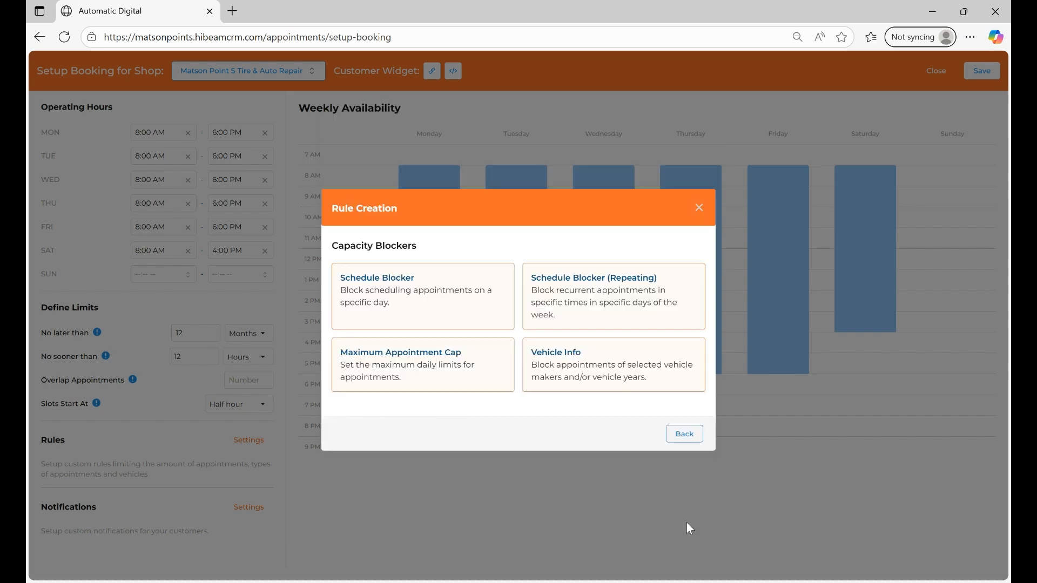
{"action": "left_click", "coordinate": [685, 435]}
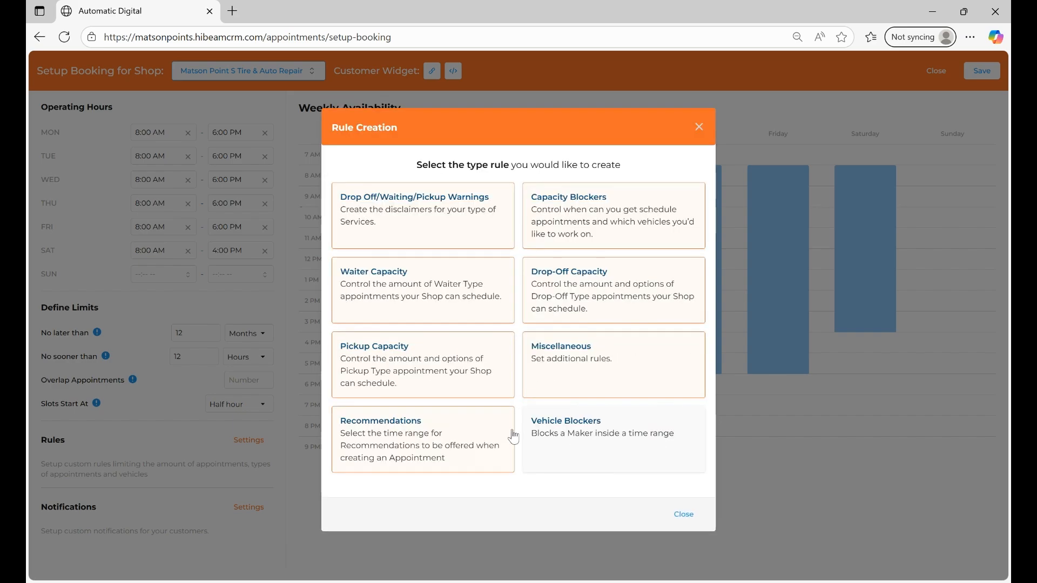
- Review the Waiter Capacity and Drop-Off Capacity rules without changing them
{"action": "left_click", "coordinate": [407, 296]}
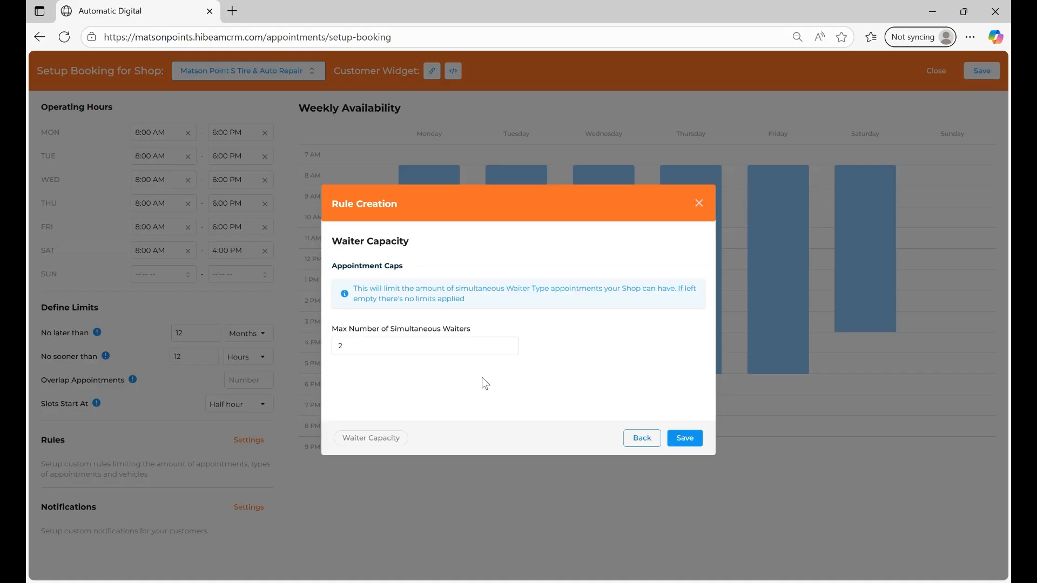
{"action": "left_click", "coordinate": [637, 442]}
{"action": "left_click", "coordinate": [574, 278]}
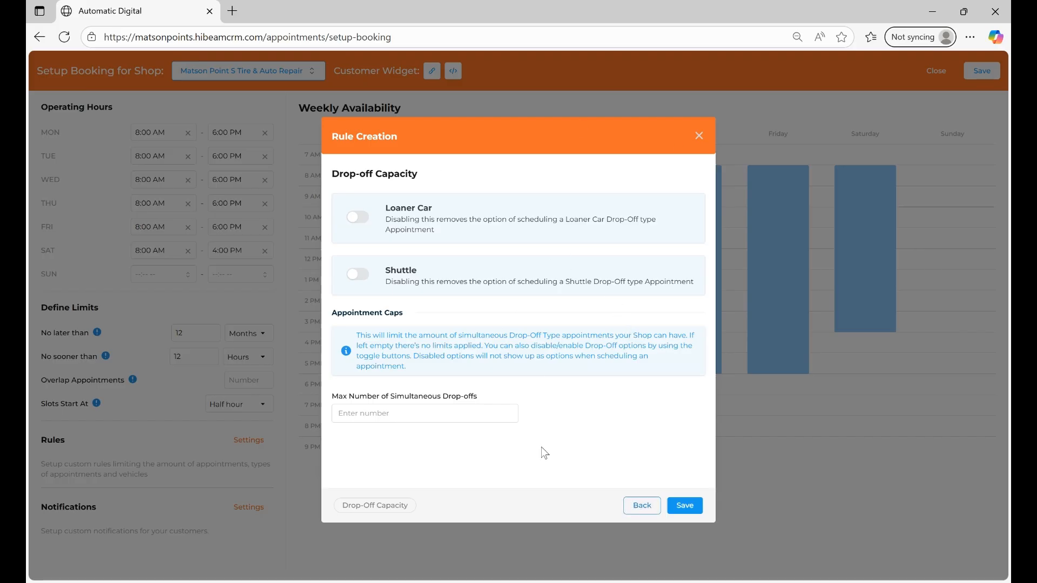
{"action": "left_click", "coordinate": [634, 506]}
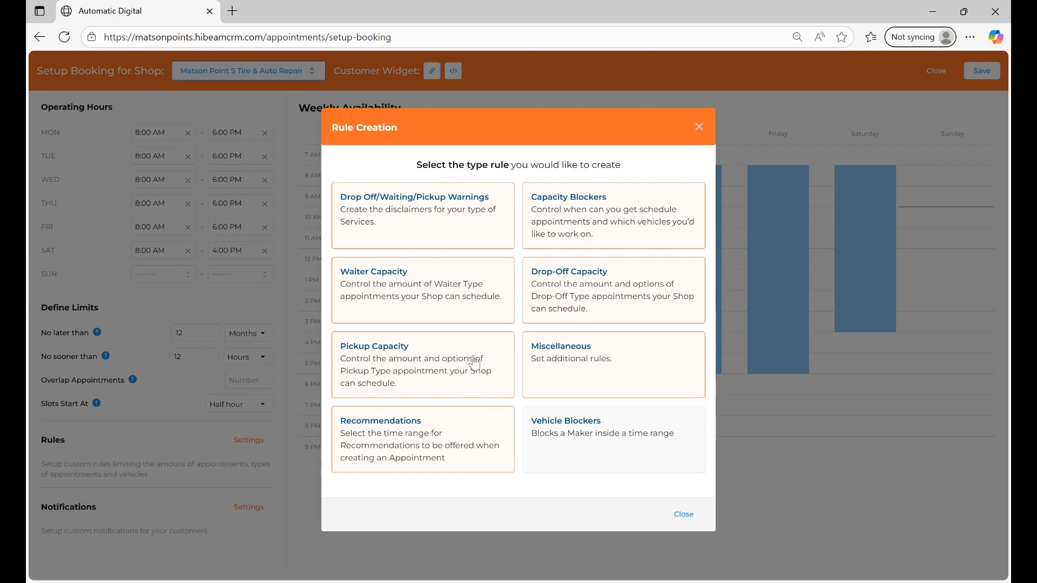
- Review the Pickup Capacity rule and the Miscellaneous rules
{"action": "left_click", "coordinate": [432, 361]}
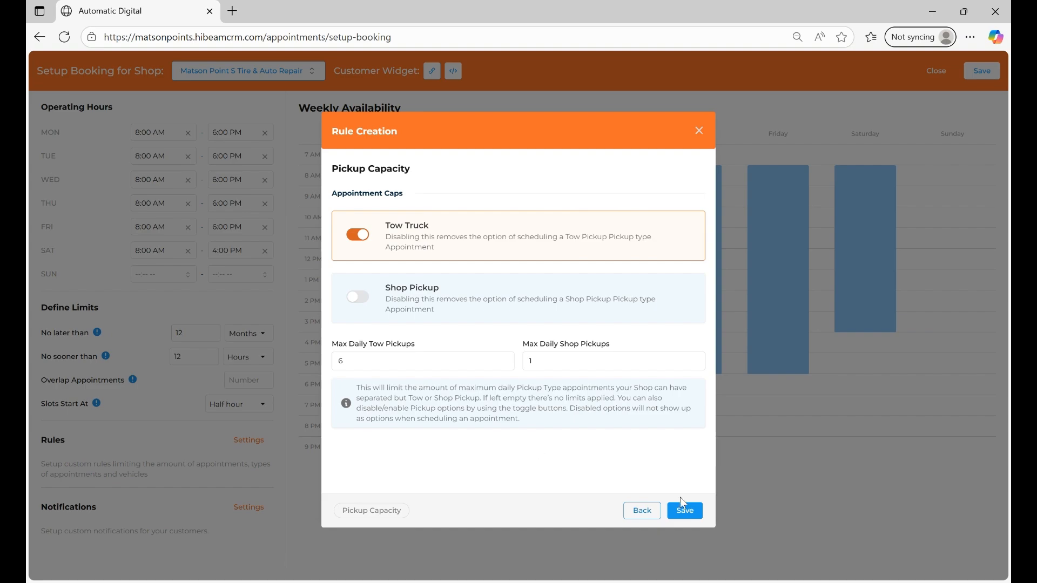
{"action": "left_click", "coordinate": [644, 508]}
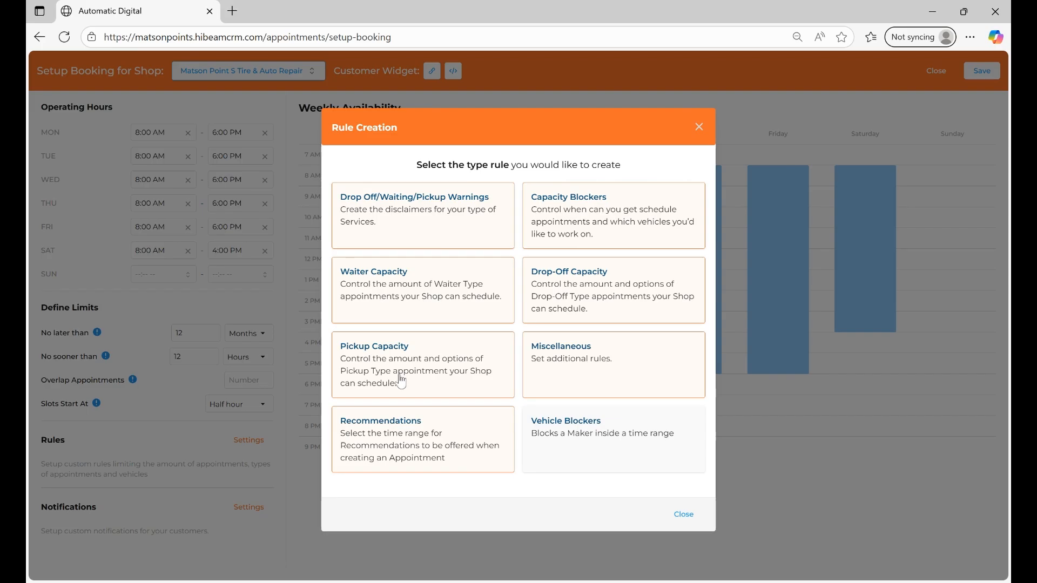
{"action": "left_click", "coordinate": [578, 374]}
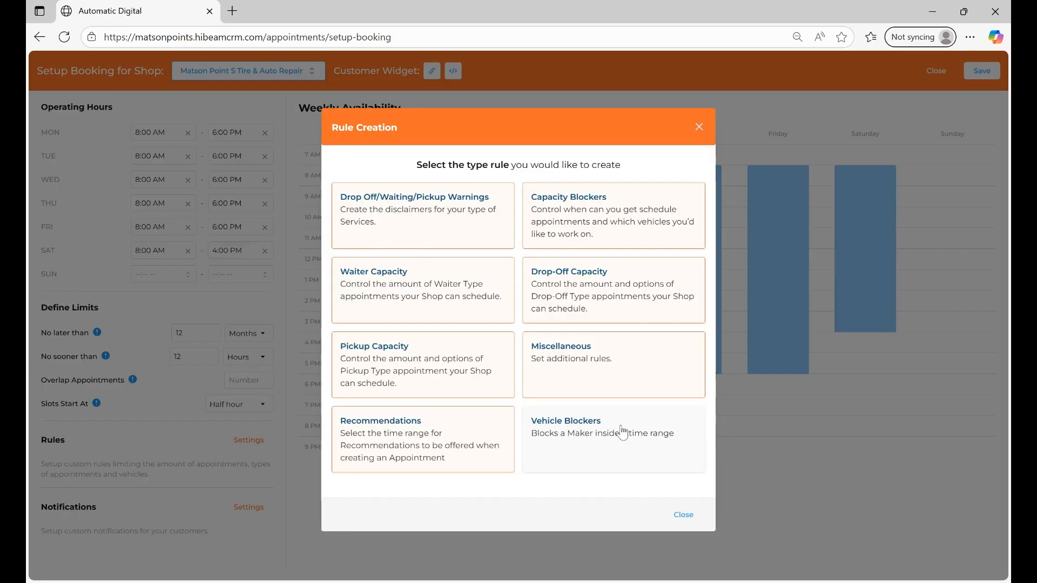
{"action": "left_click", "coordinate": [641, 429]}
- Review the Recommendations time range and the Vehicle Blockers rule, and close the rule creation dialog
{"action": "left_click", "coordinate": [435, 445]}
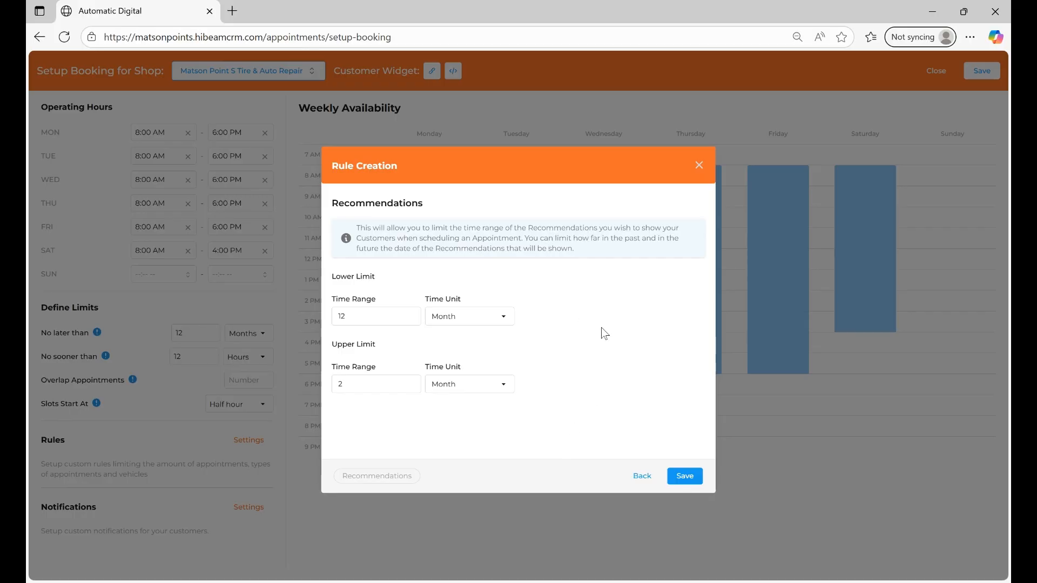
{"action": "left_click", "coordinate": [642, 477]}
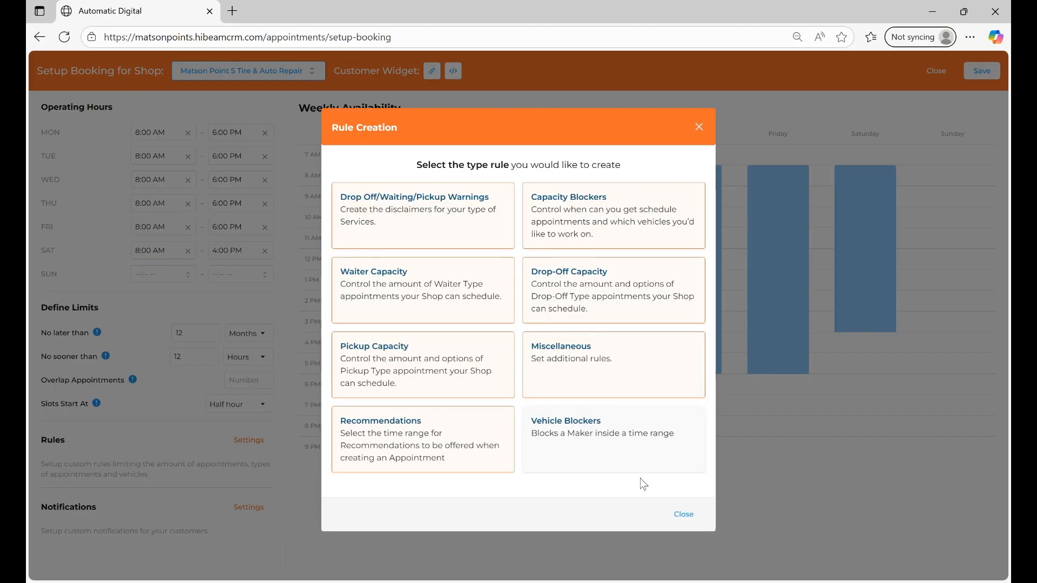
{"action": "left_click", "coordinate": [614, 445]}
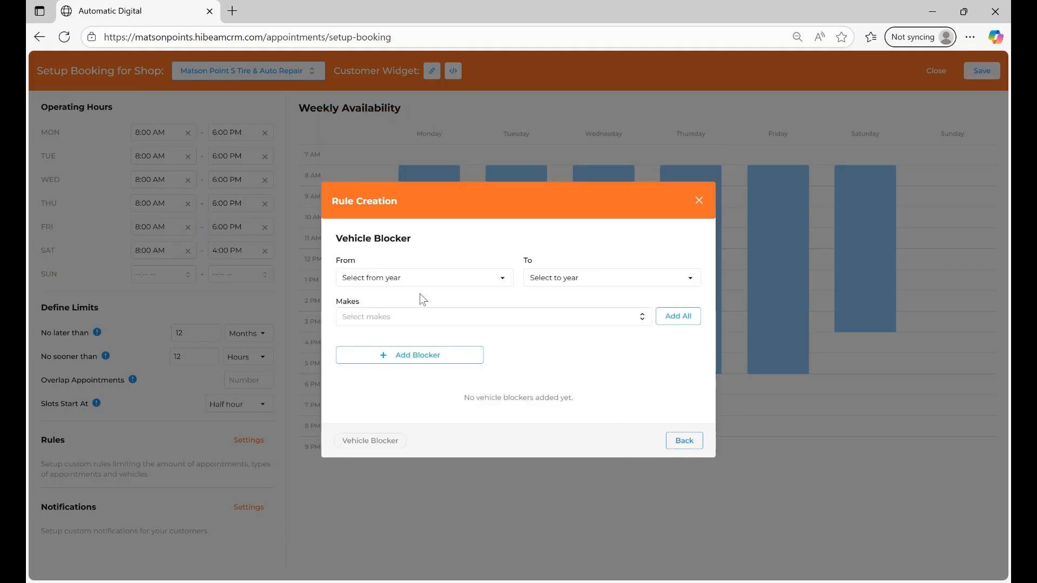
{"action": "left_click", "coordinate": [682, 446]}
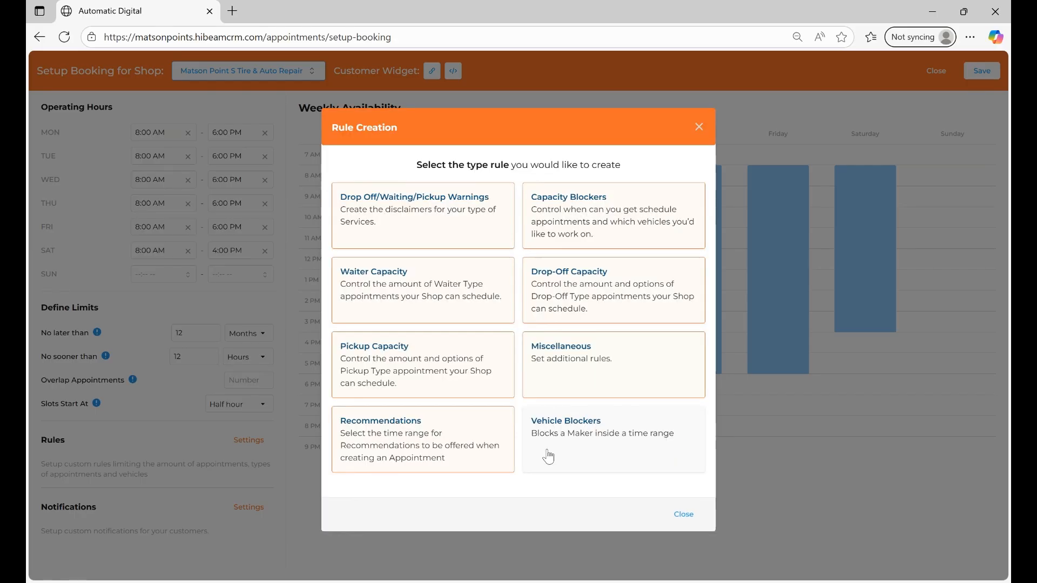
{"action": "left_click", "coordinate": [694, 514]}
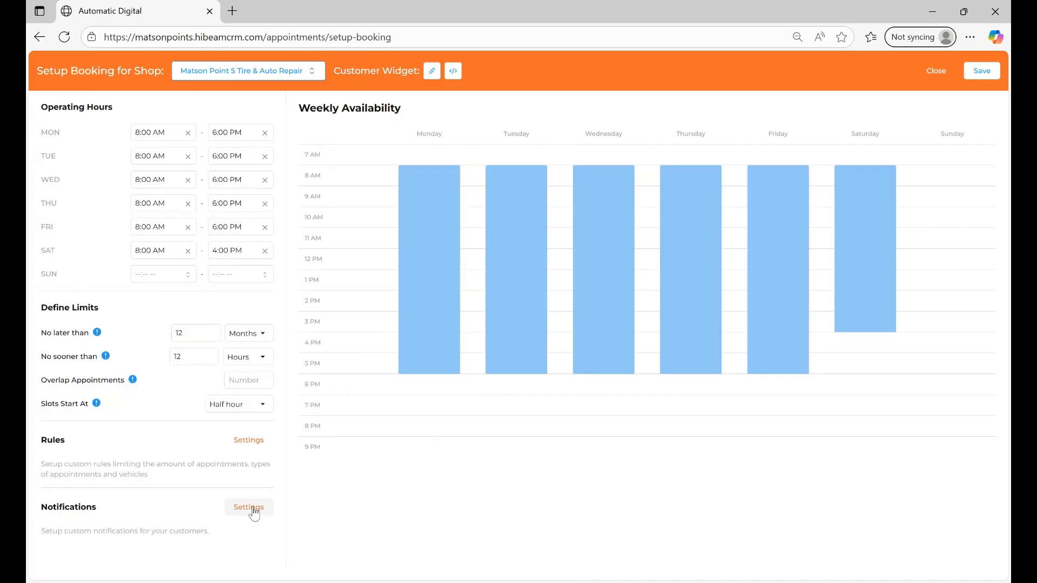
- Open the customer notification settings and examine the confirmation, reminder and remaining message options, including the Waiter References explanation
{"action": "left_click", "coordinate": [252, 508]}
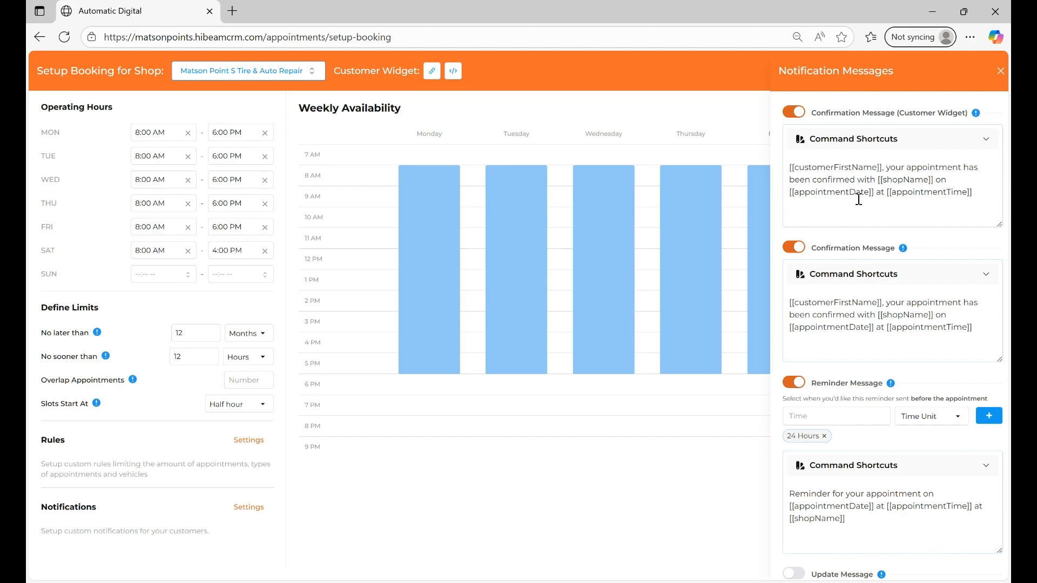
{"action": "scroll", "coordinate": [875, 243], "scroll_direction": "down", "scroll_amount": 2}
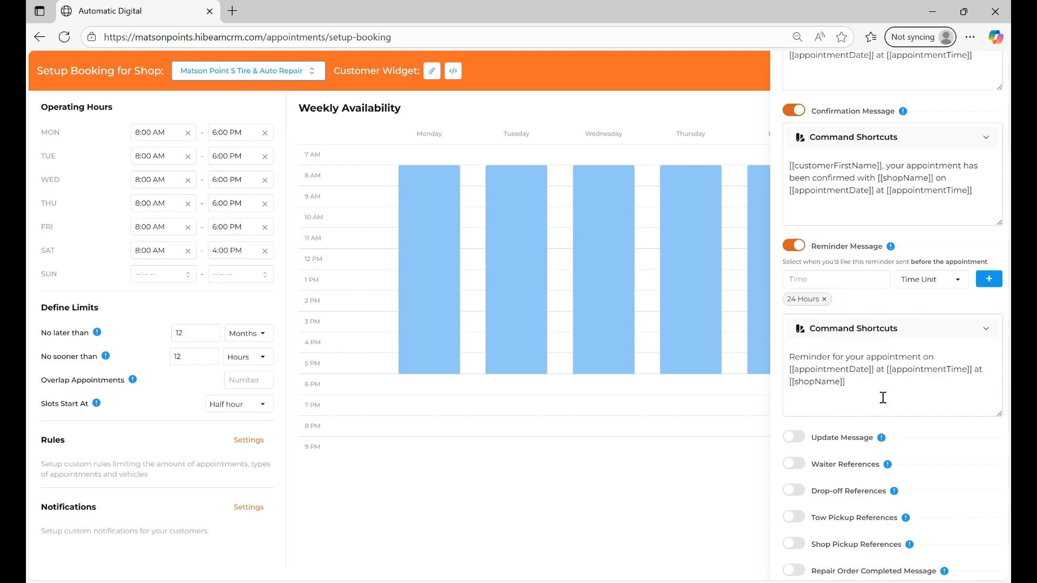
{"action": "scroll", "coordinate": [883, 378], "scroll_direction": "down", "scroll_amount": 2}
{"action": "mouse_move", "coordinate": [891, 364]}
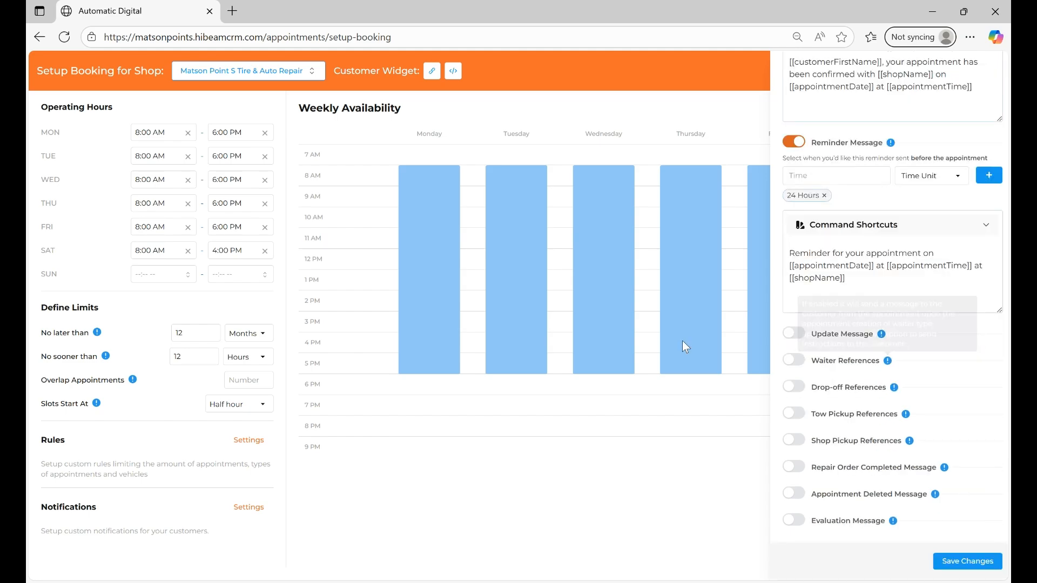
- Read the Update Message, Drop-off References and Evaluation Message explanations, and preview the Evaluation Message editor by enabling and disabling that option
{"action": "mouse_move", "coordinate": [882, 340]}
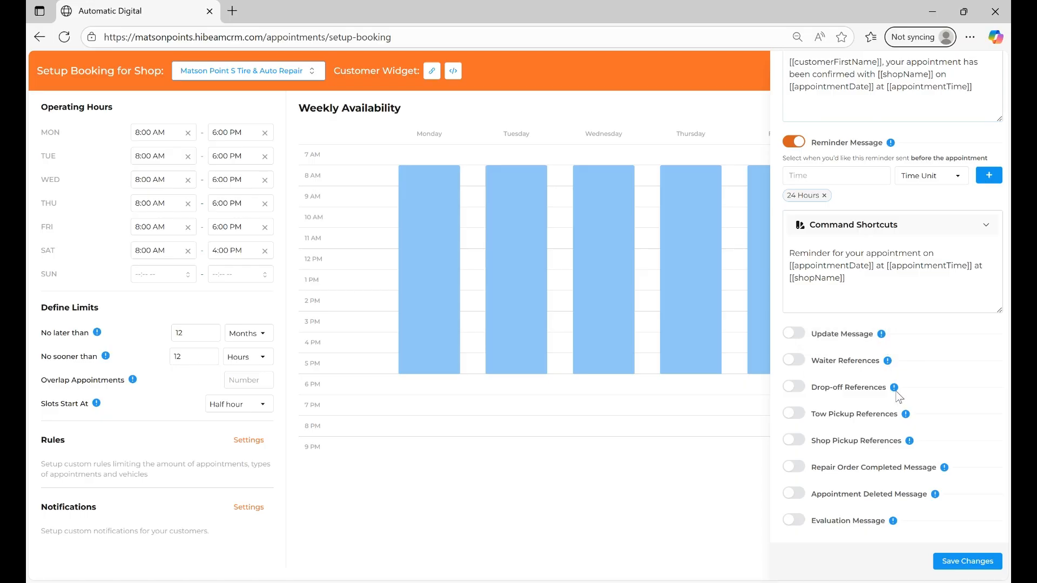
{"action": "mouse_move", "coordinate": [894, 389]}
{"action": "mouse_move", "coordinate": [897, 524]}
{"action": "left_click", "coordinate": [793, 523]}
{"action": "scroll", "coordinate": [794, 527], "scroll_direction": "down", "scroll_amount": 2}
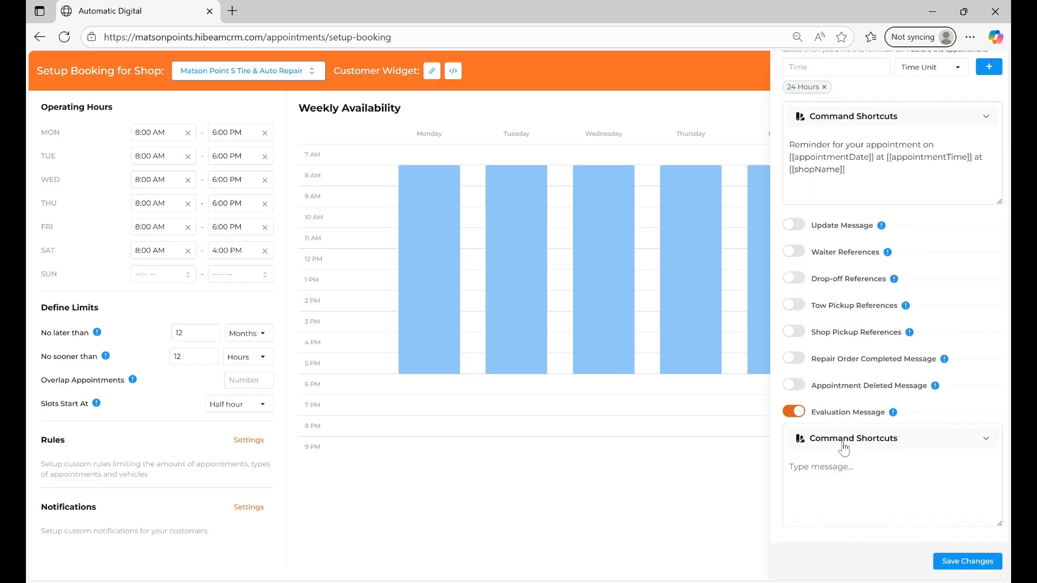
{"action": "left_click", "coordinate": [794, 412]}
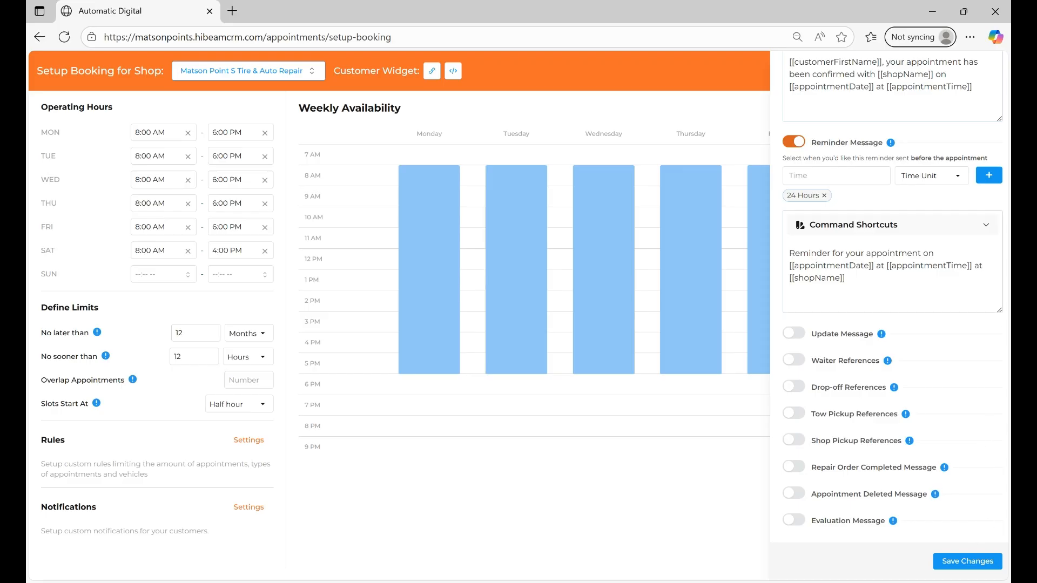
- Save the customer notification settings, close them, and save the shop's booking setup
{"action": "left_click", "coordinate": [964, 563]}
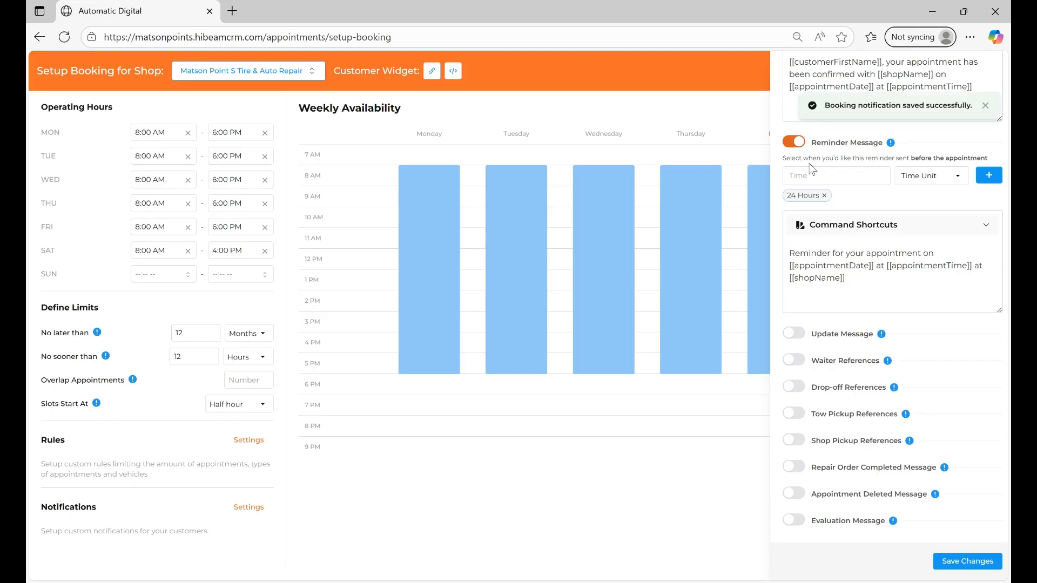
{"action": "scroll", "coordinate": [888, 147], "scroll_direction": "up", "scroll_amount": 5}
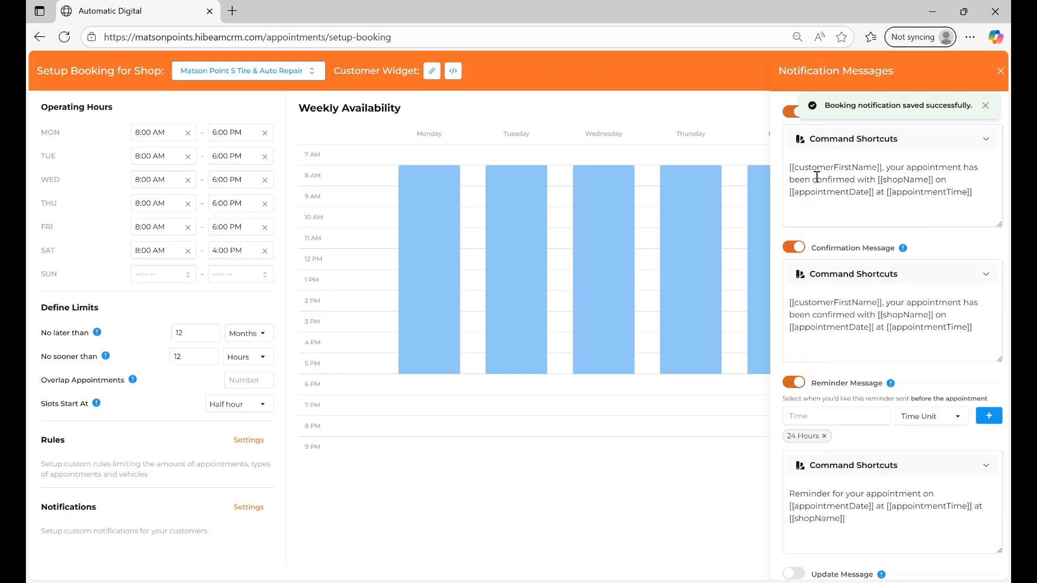
{"action": "left_click", "coordinate": [1001, 71]}
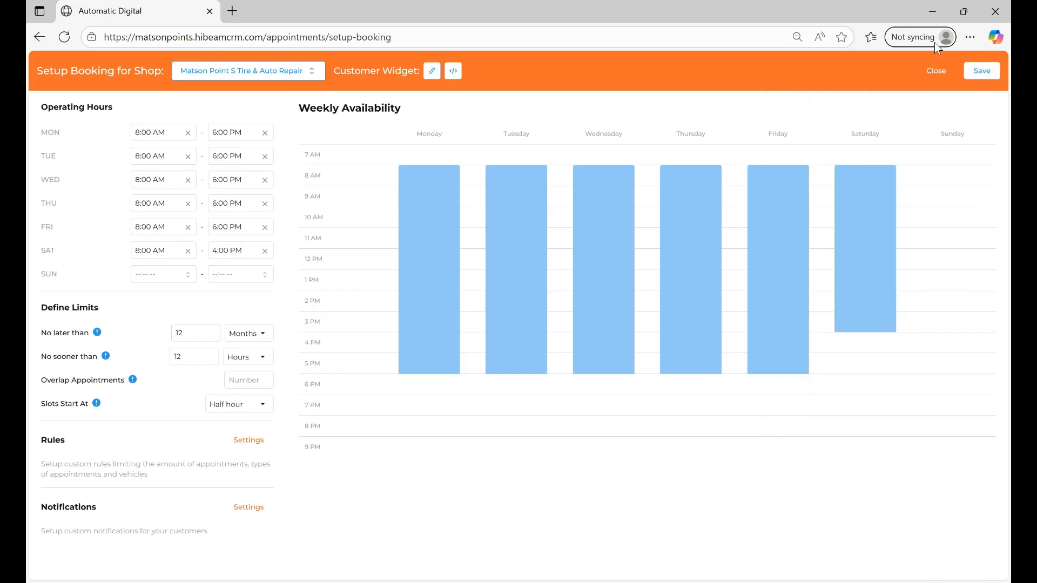
{"action": "left_click", "coordinate": [991, 73]}
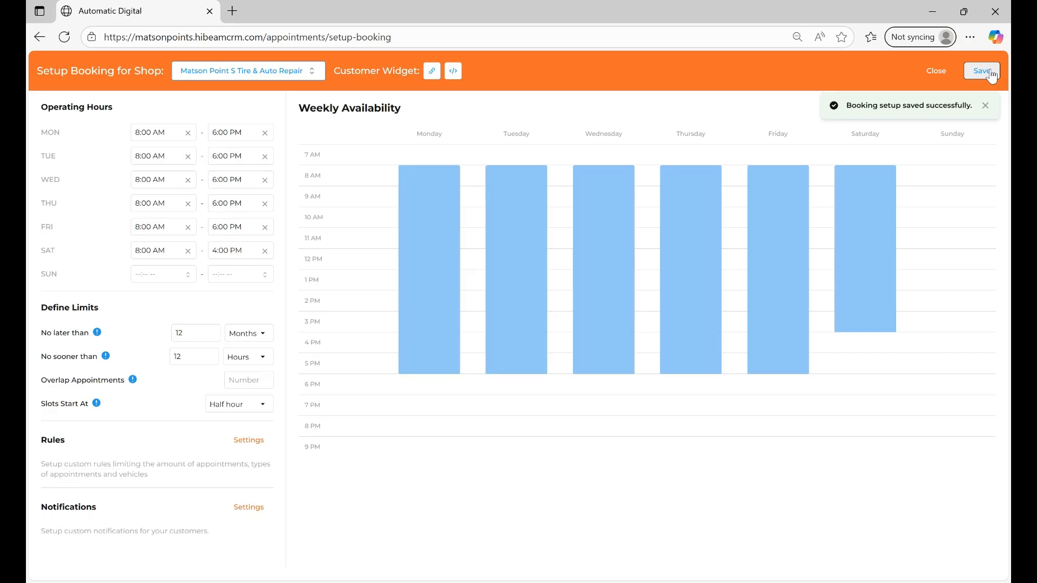